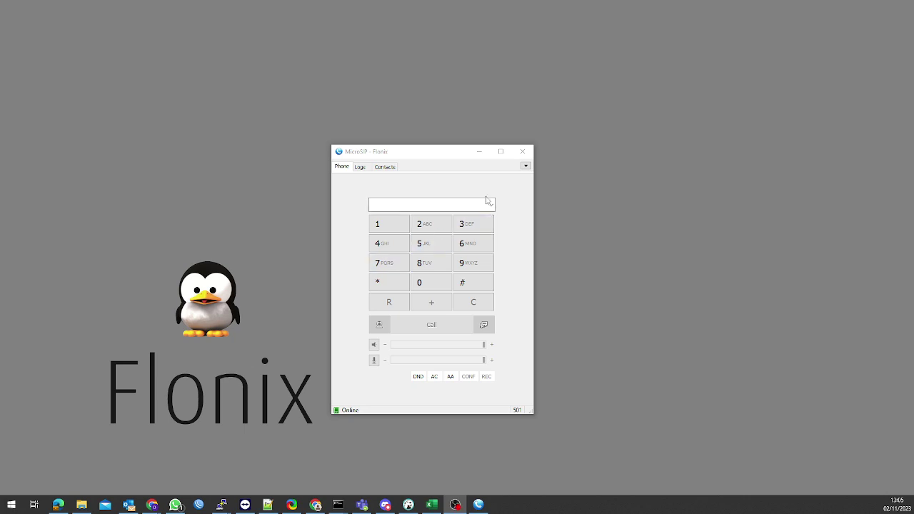
# Review the softphone's general settings and the SIP account configuration, leaving both unchanged
pyautogui.click(525, 166)
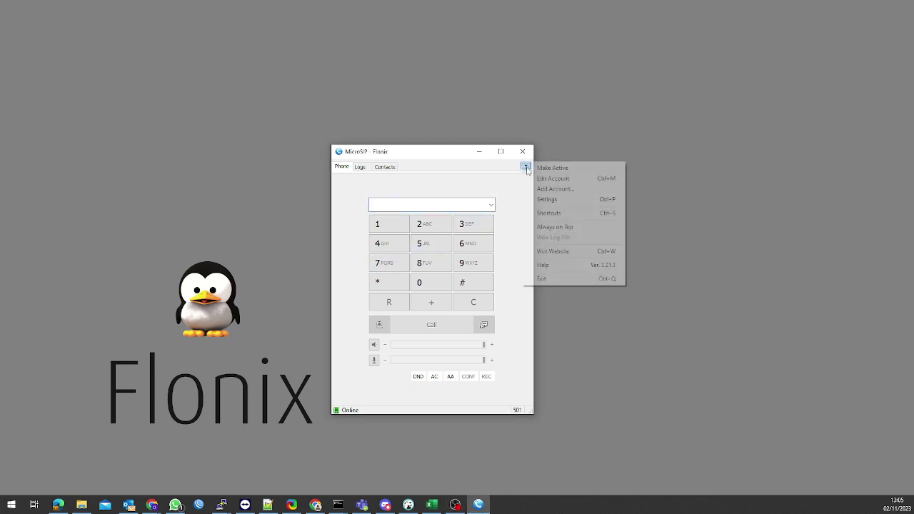
pyautogui.click(548, 201)
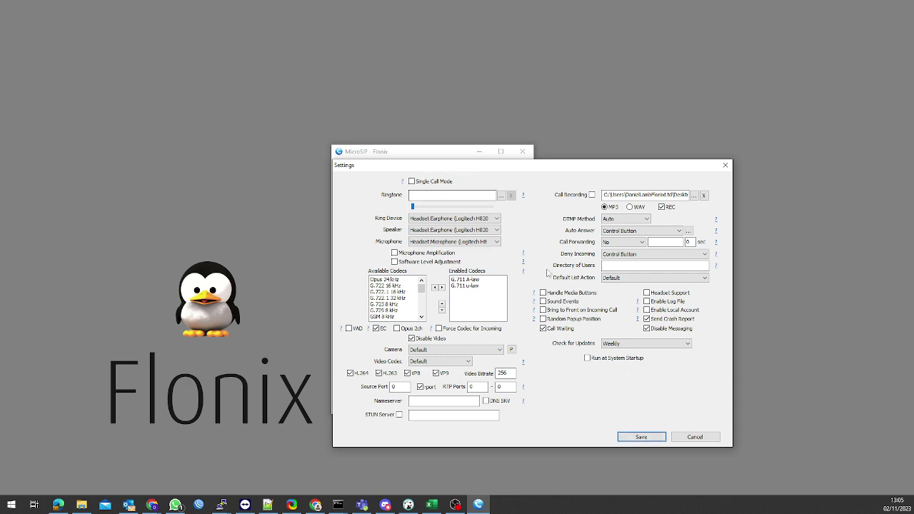
pyautogui.click(628, 436)
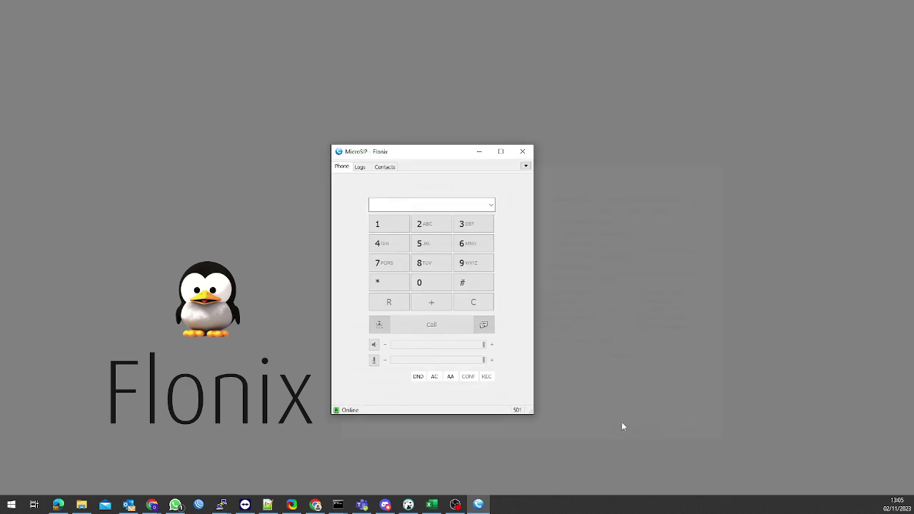
pyautogui.click(526, 168)
pyautogui.click(554, 178)
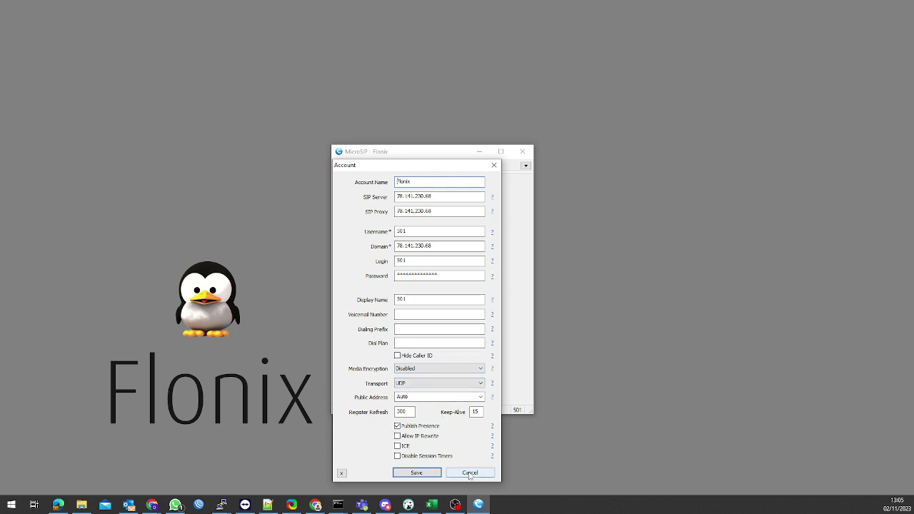
pyautogui.click(470, 474)
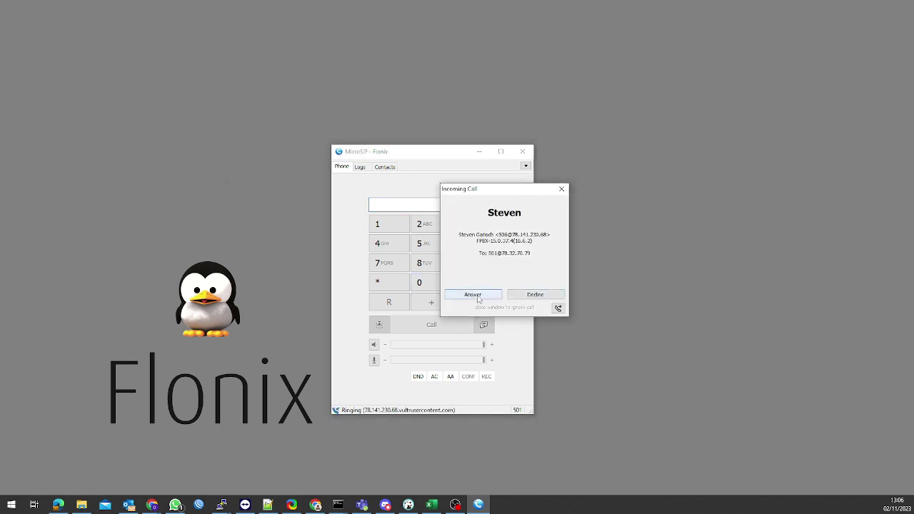
# Answer the incoming call, end it, and close all call windows
pyautogui.click(472, 295)
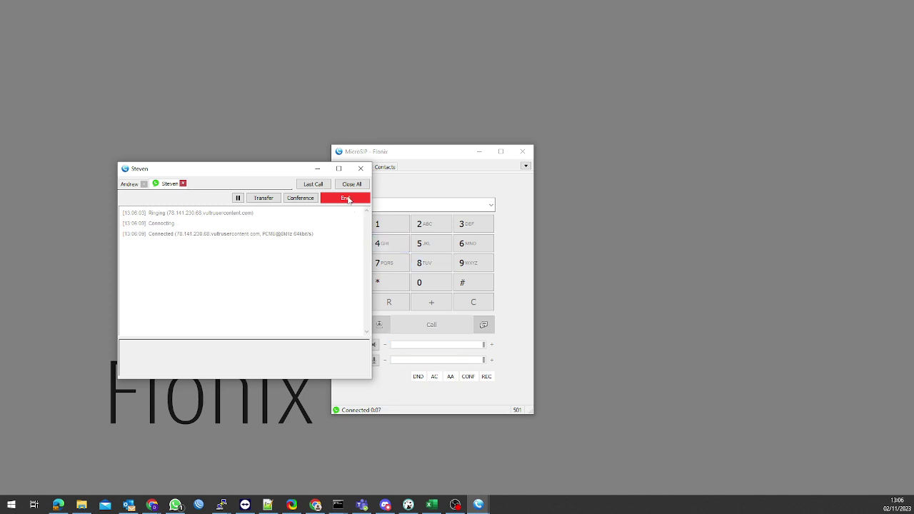
pyautogui.click(348, 200)
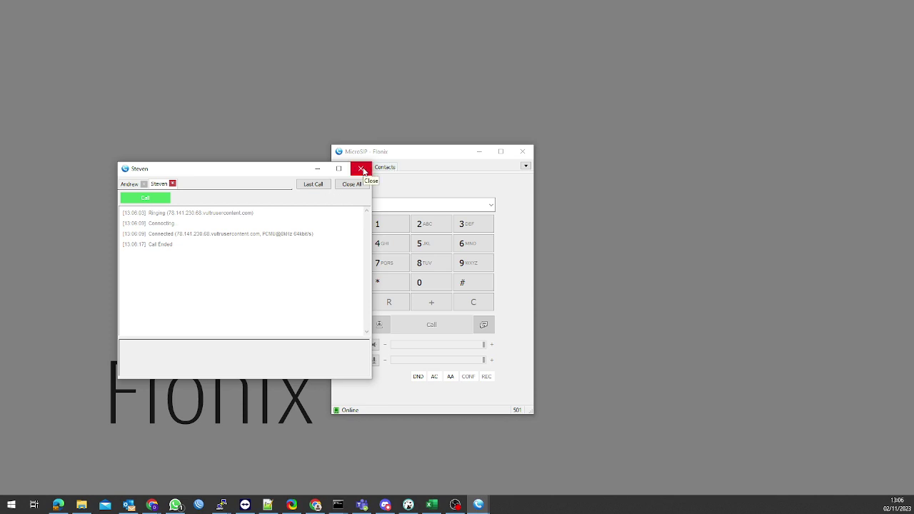
pyautogui.click(351, 183)
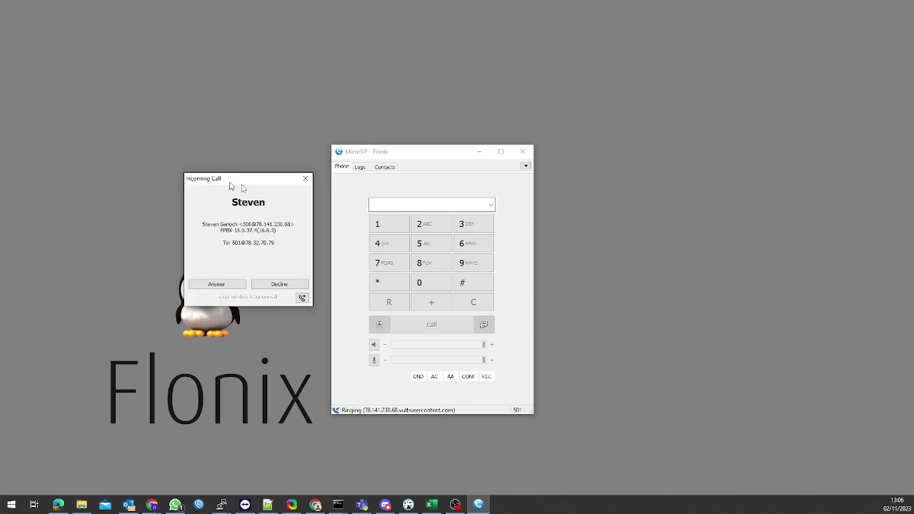
# Answer the incoming call and transfer it directly to extension 507, closing the ended call's window
pyautogui.moveTo(257, 188); pyautogui.dragTo(401, 243)
pyautogui.click(385, 344)
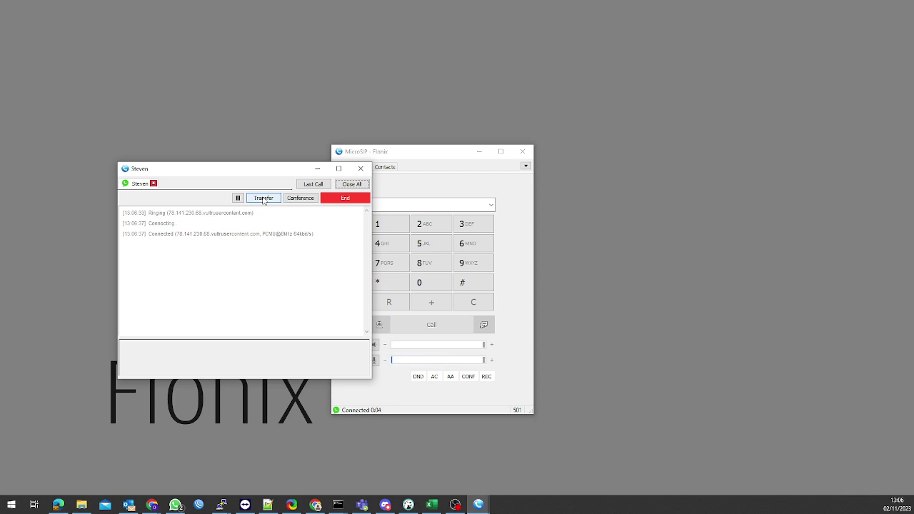
pyautogui.click(263, 199)
pyautogui.click(284, 204)
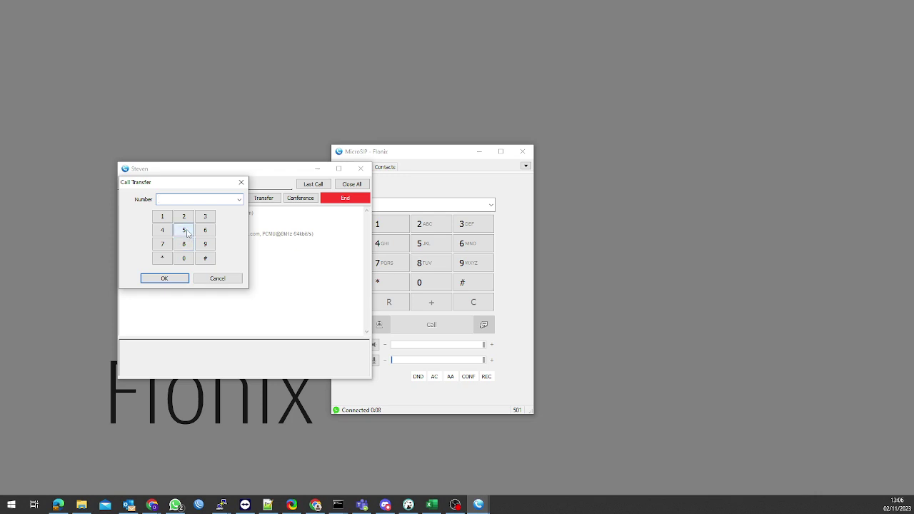
pyautogui.click(183, 230)
pyautogui.click(182, 257)
pyautogui.click(163, 245)
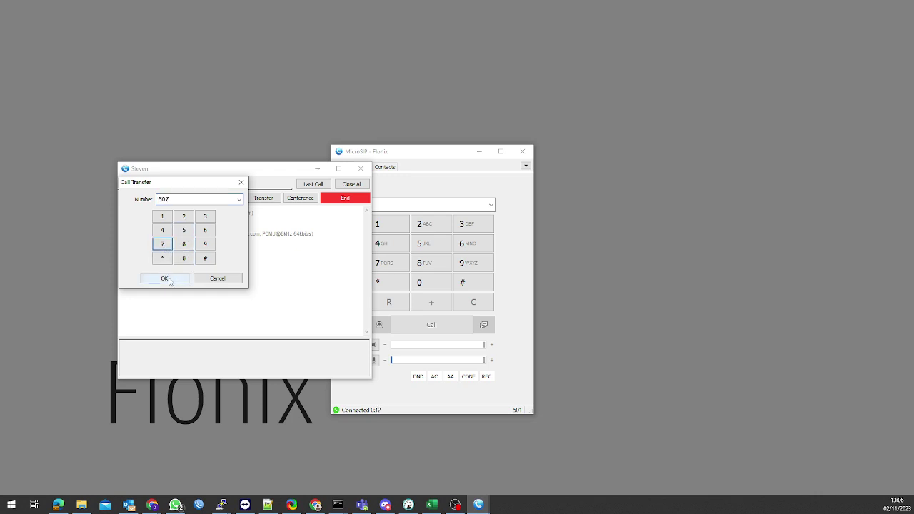
pyautogui.click(165, 279)
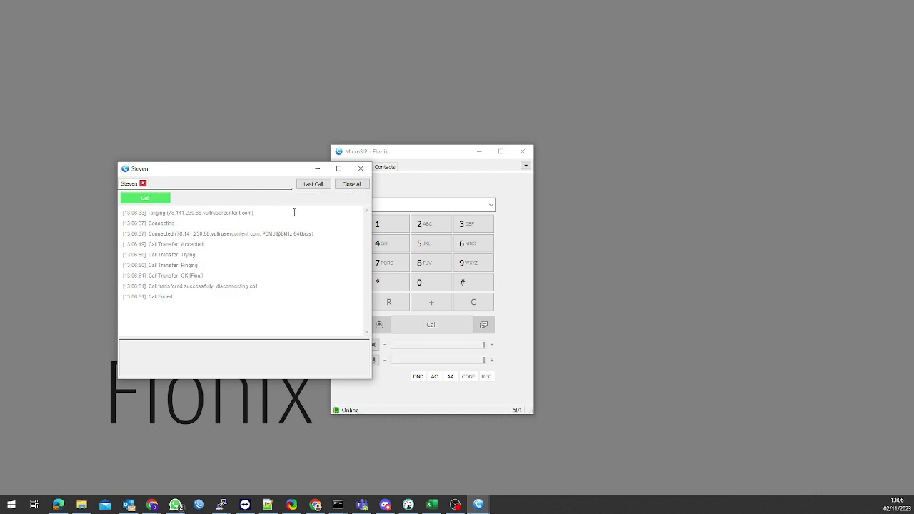
pyautogui.click(352, 184)
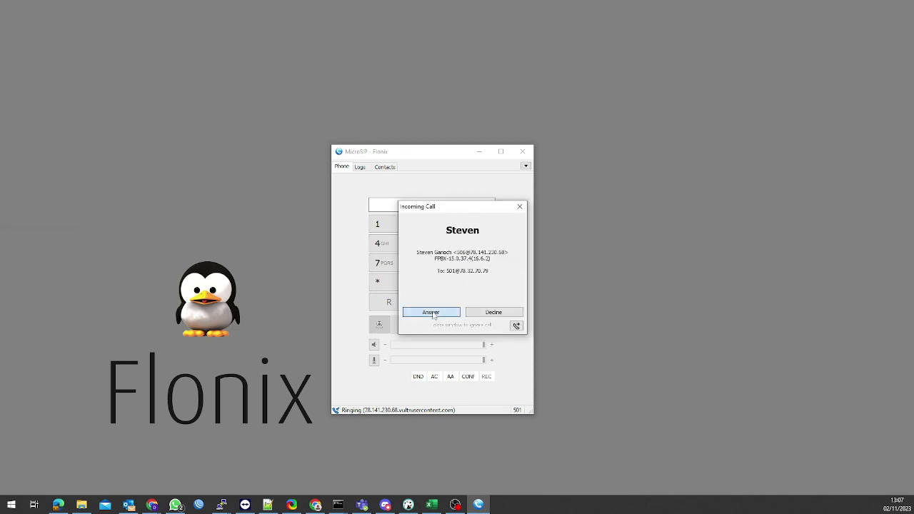
# Answer the incoming call and put it on hold, and call extension 507 from the contact list
pyautogui.click(432, 315)
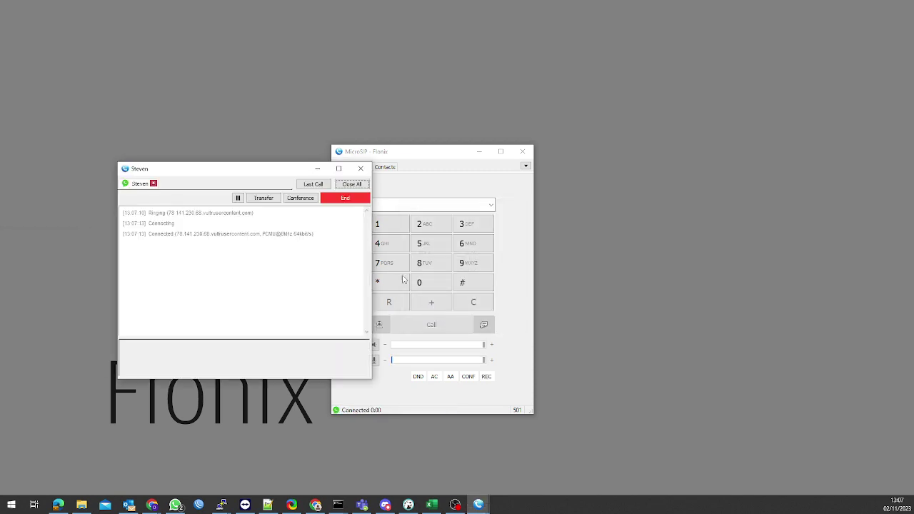
pyautogui.click(237, 199)
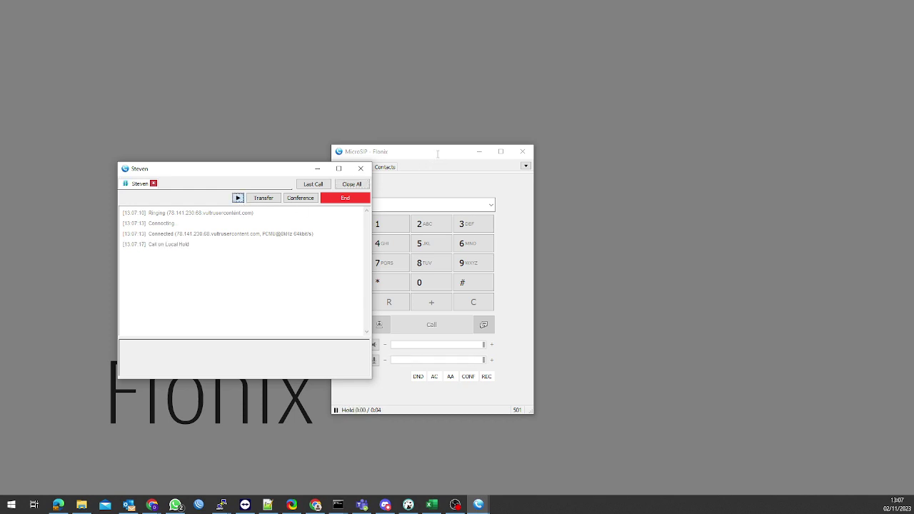
pyautogui.click(388, 167)
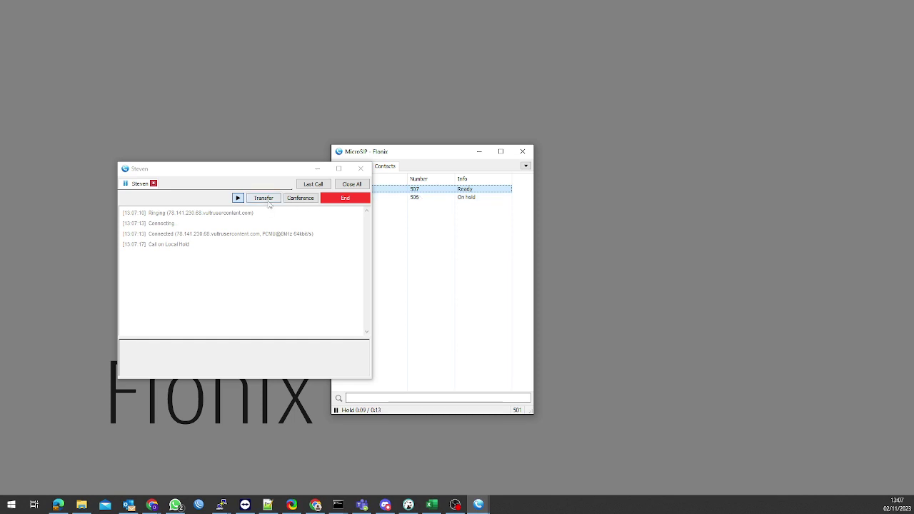
pyautogui.rightClick(417, 189)
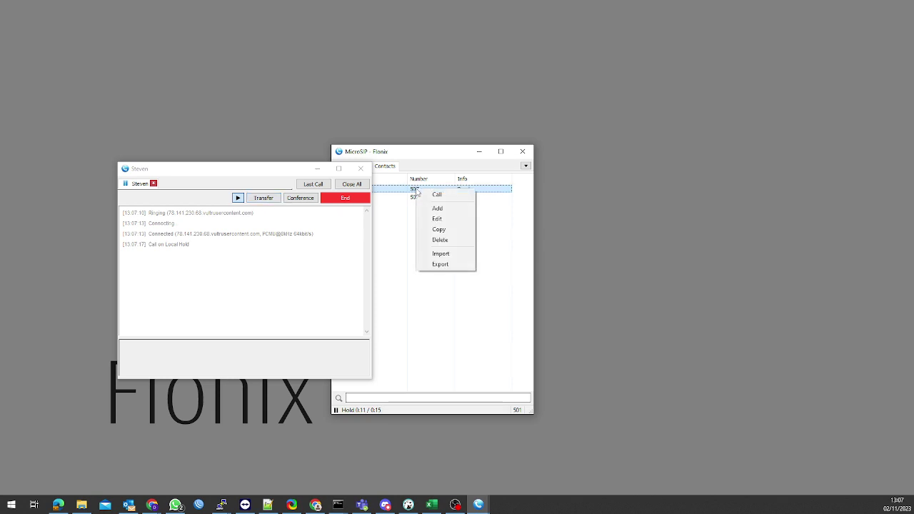
pyautogui.click(435, 195)
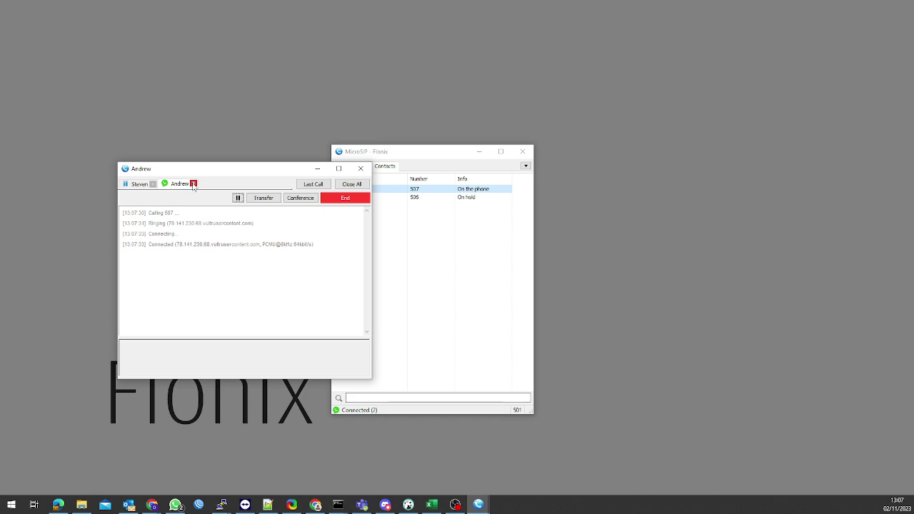
# Complete an attended transfer between extension 507 and the held caller, and close all call windows
pyautogui.click(262, 198)
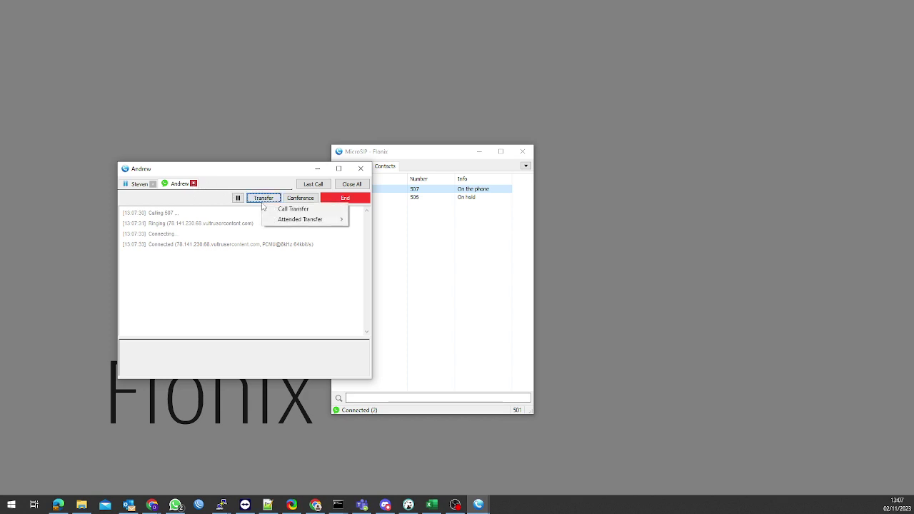
pyautogui.moveTo(314, 220)
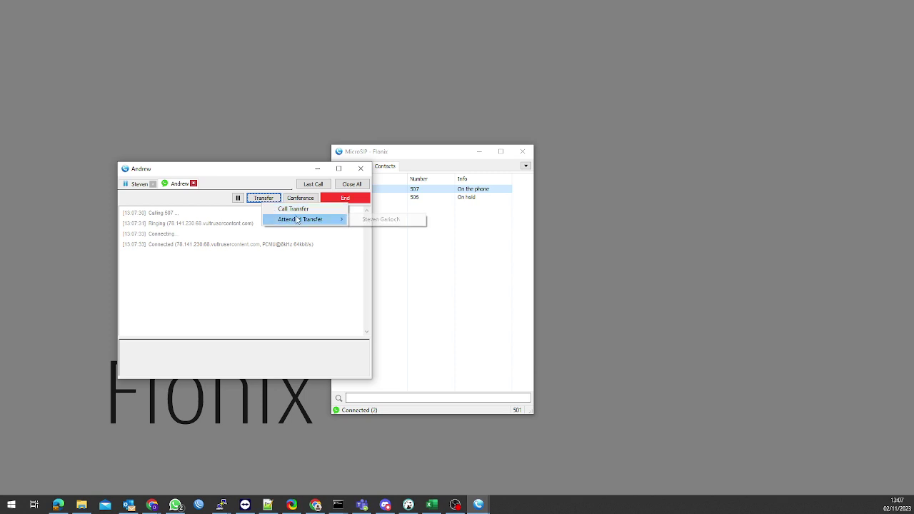
pyautogui.click(366, 220)
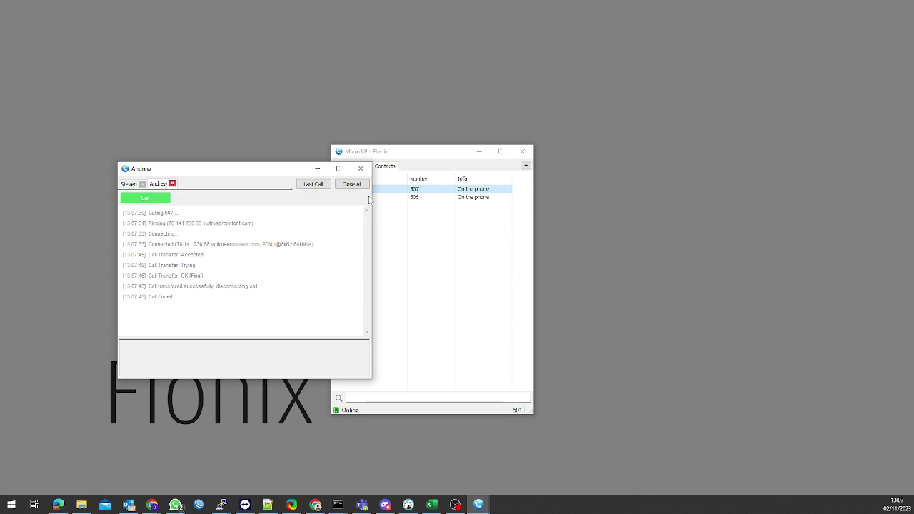
pyautogui.click(352, 184)
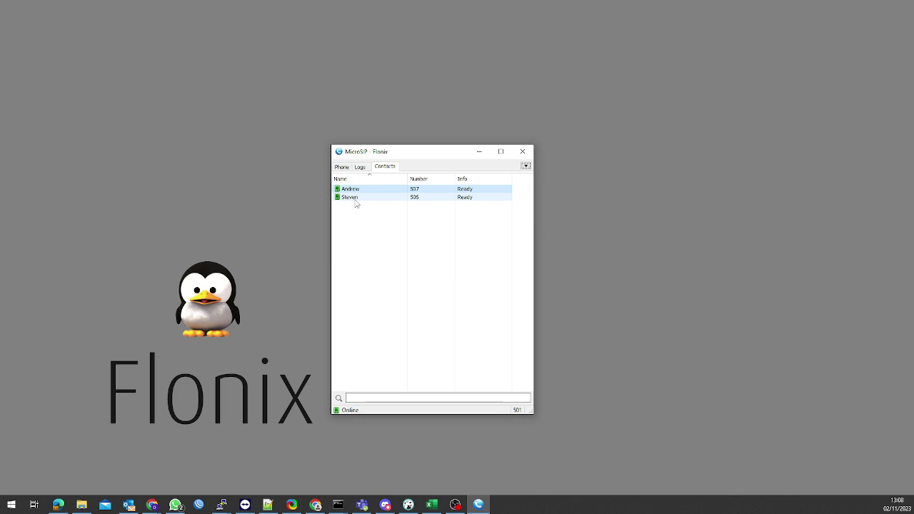
# Answer the incoming call with an invitation of extension 507 into a conference, and drop extension 507 from it
pyautogui.click(344, 168)
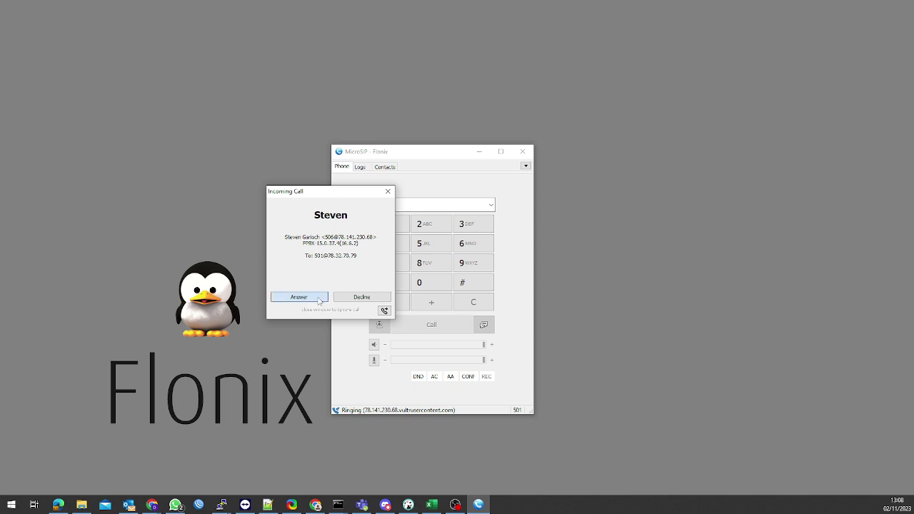
pyautogui.click(314, 300)
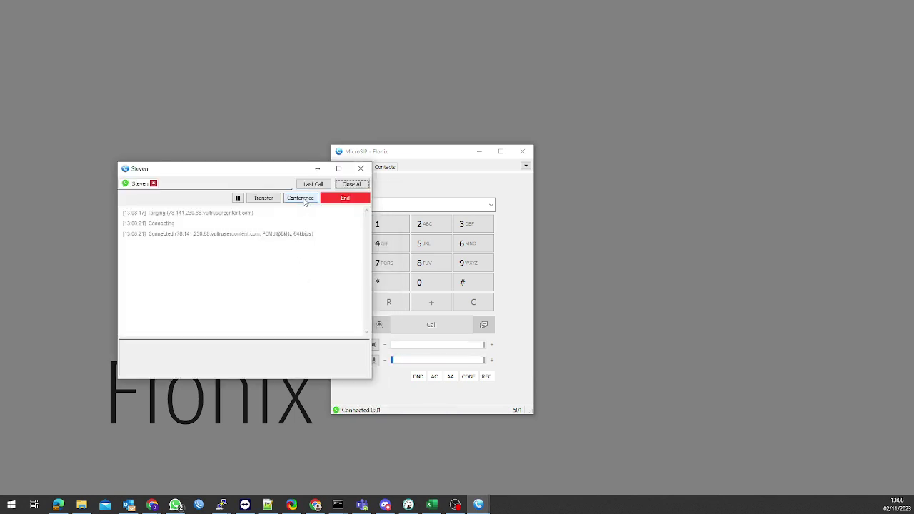
pyautogui.click(302, 200)
pyautogui.click(337, 205)
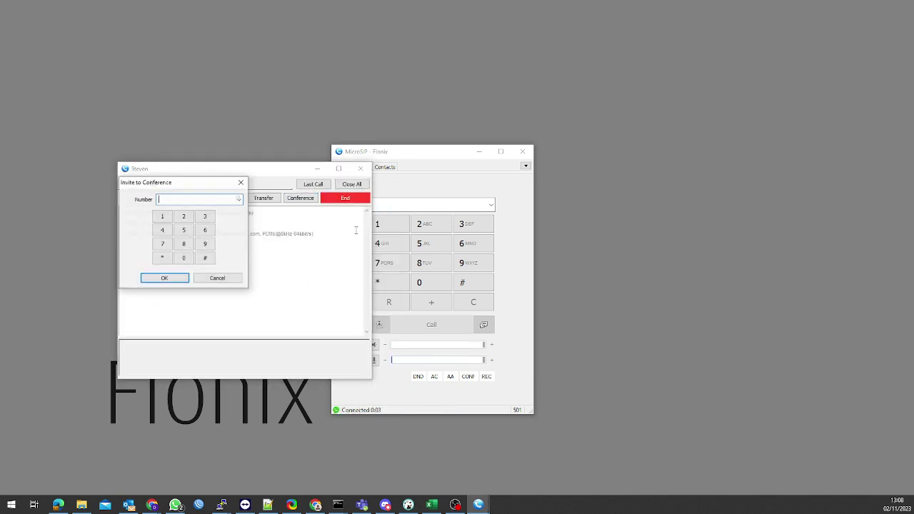
pyautogui.click(184, 230)
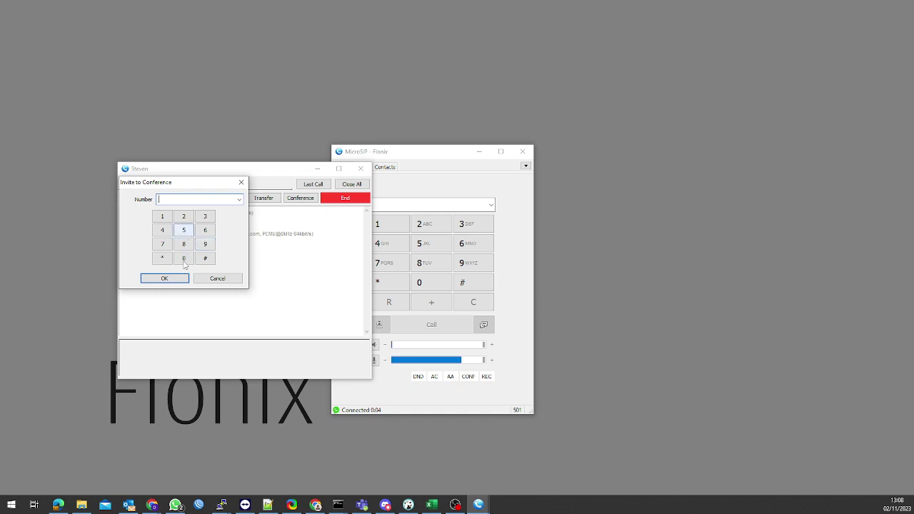
pyautogui.click(182, 259)
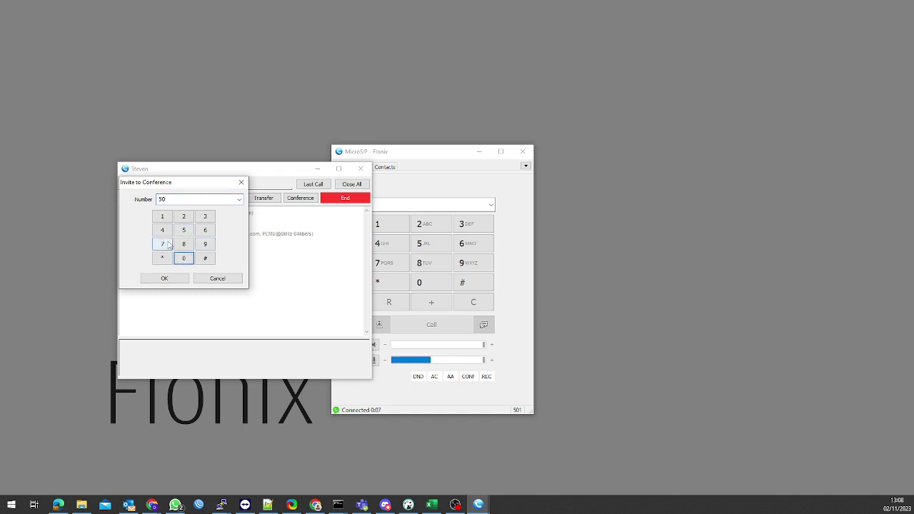
pyautogui.click(163, 245)
pyautogui.click(178, 279)
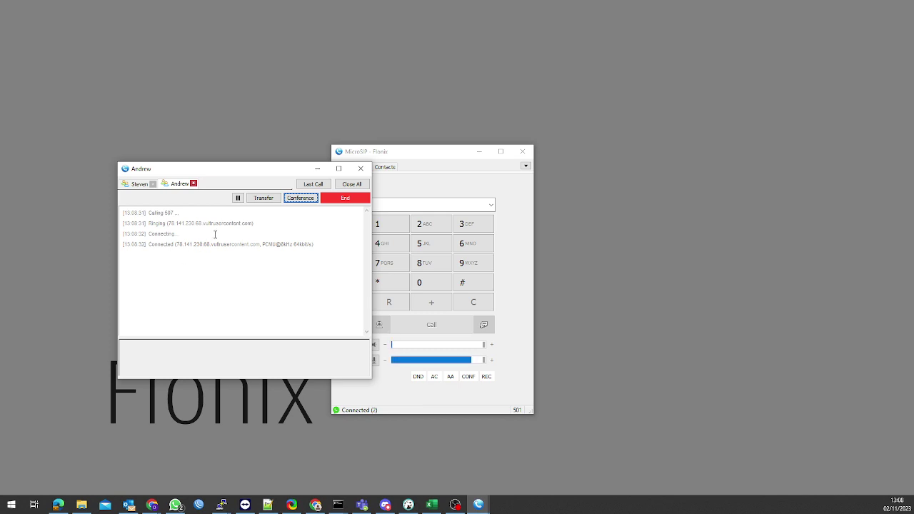
pyautogui.click(193, 184)
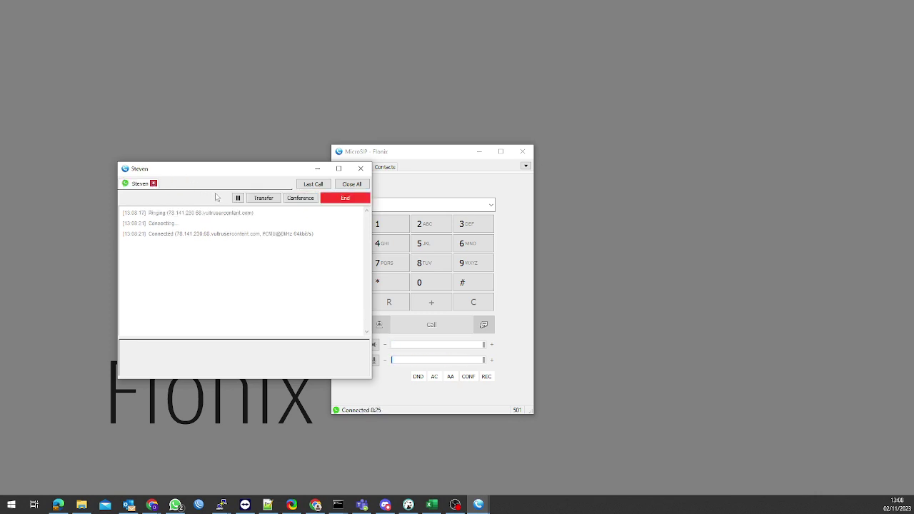
# Put the remaining call on hold and call the contact at extension 507
pyautogui.click(403, 188)
pyautogui.click(385, 166)
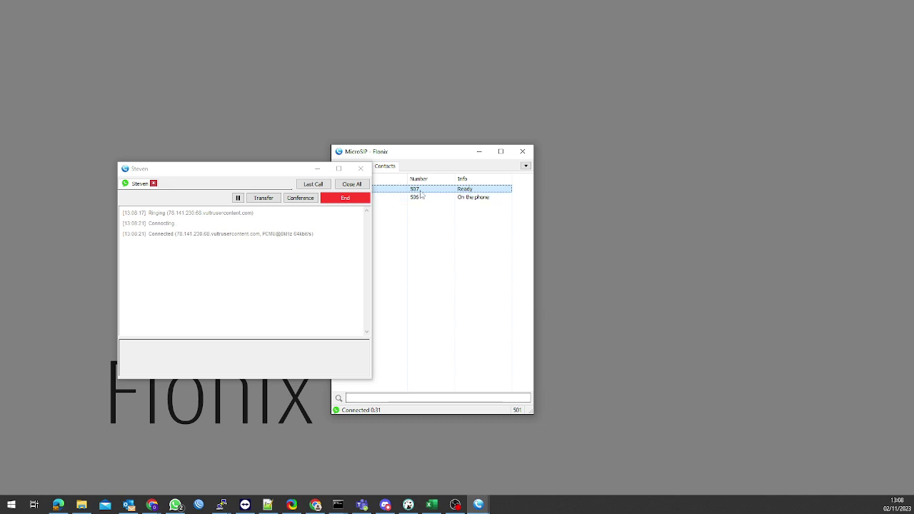
pyautogui.click(238, 198)
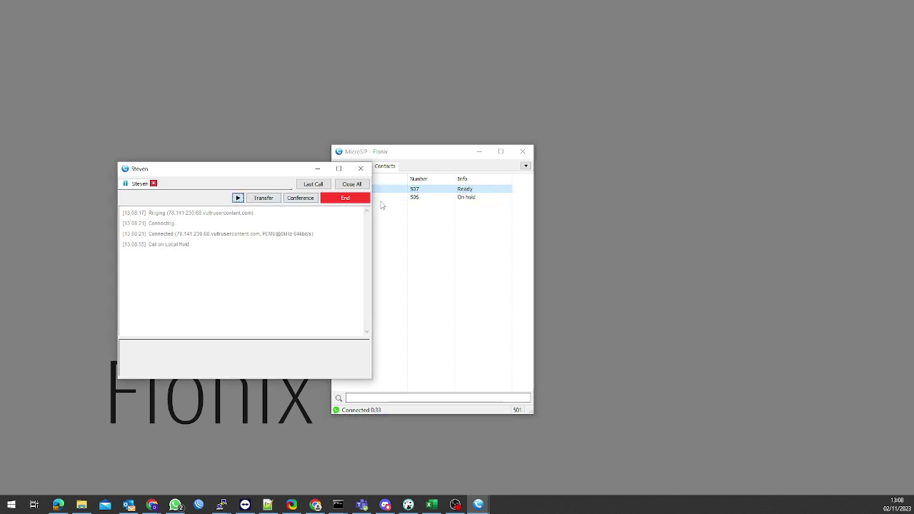
pyautogui.rightClick(417, 189)
pyautogui.click(439, 192)
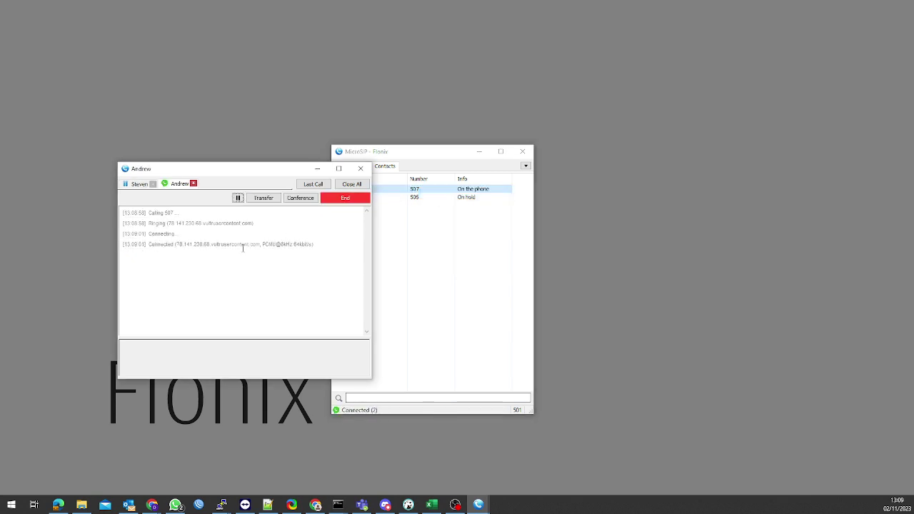
# Merge the active extension 507 call with the held call into a conference, and end the conference
pyautogui.click(300, 198)
pyautogui.moveTo(364, 213)
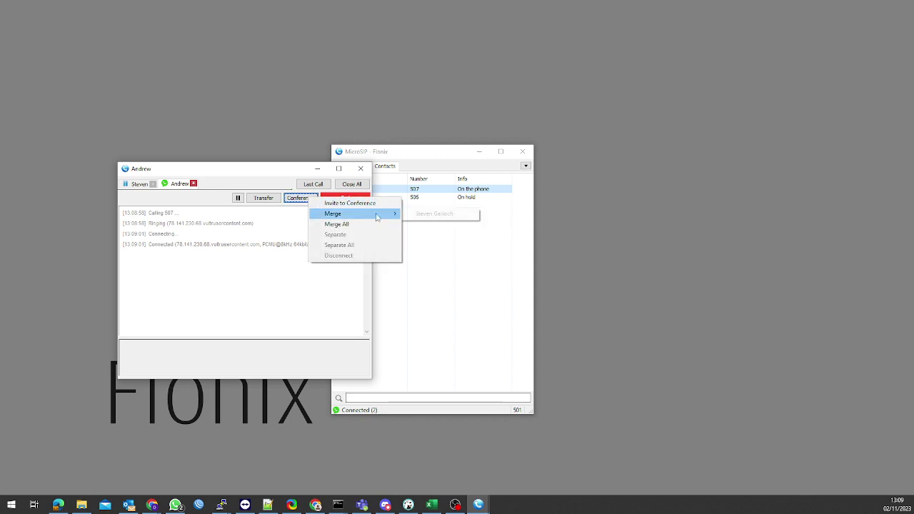
pyautogui.click(428, 214)
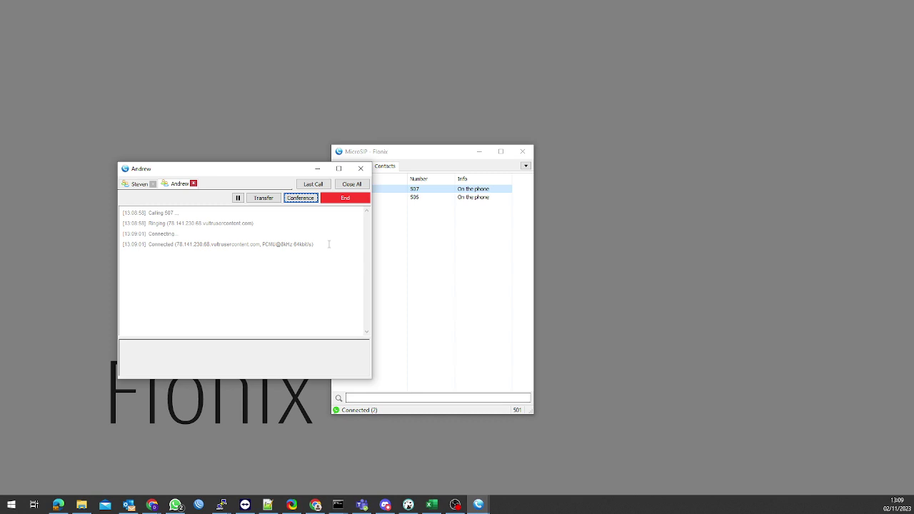
pyautogui.click(346, 199)
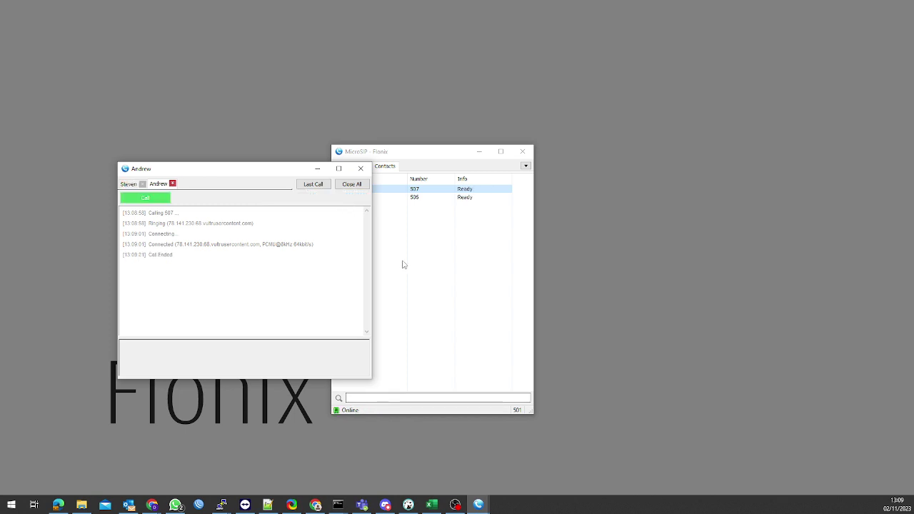